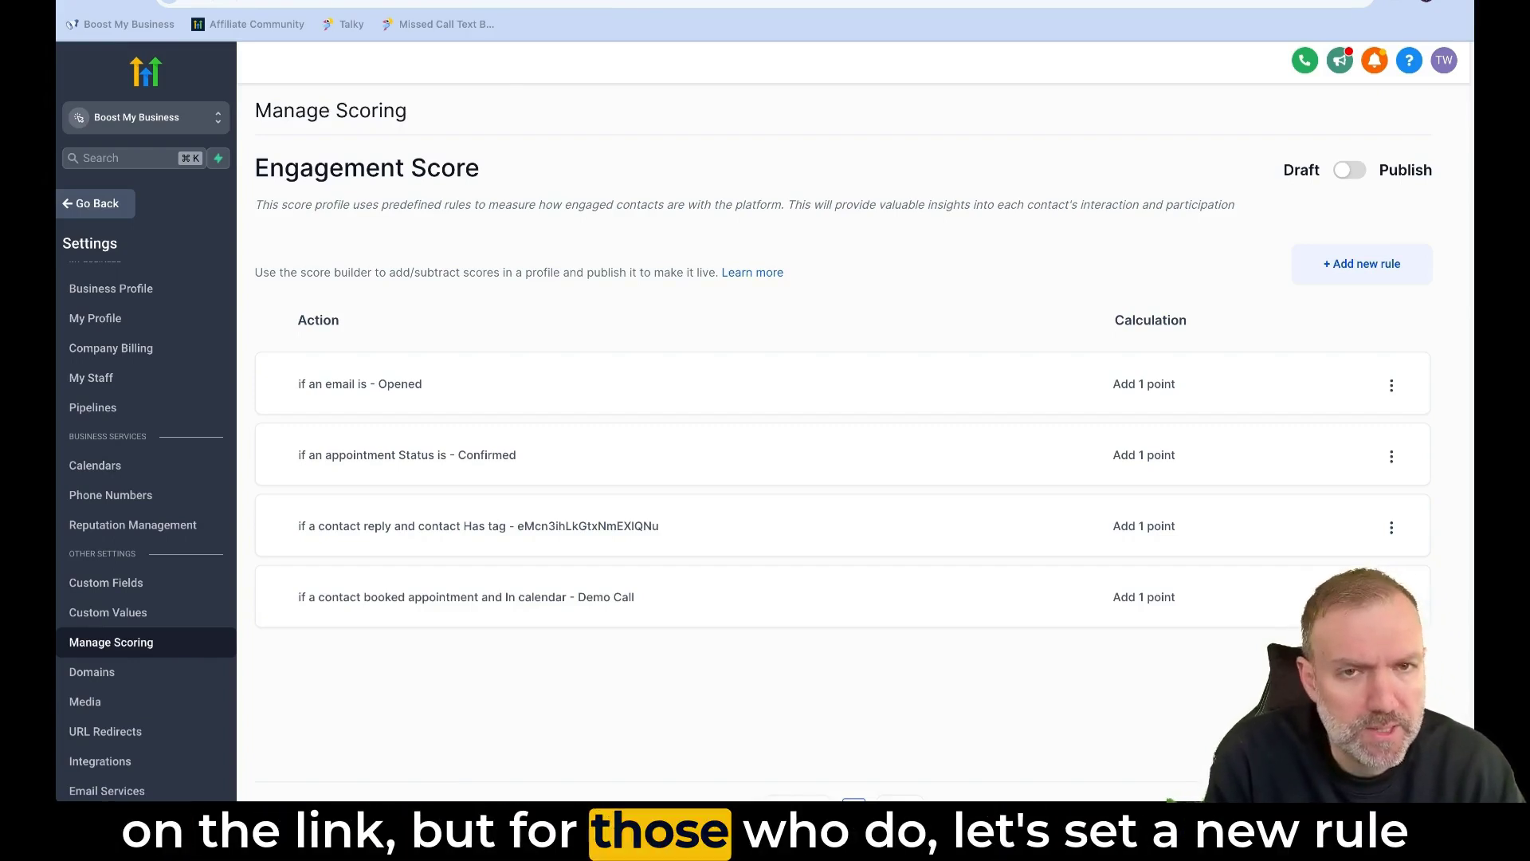
# Add and save an Engagement Score rule giving 5 points for Email Events > Event > Clicked.
pyautogui.click(1362, 269)
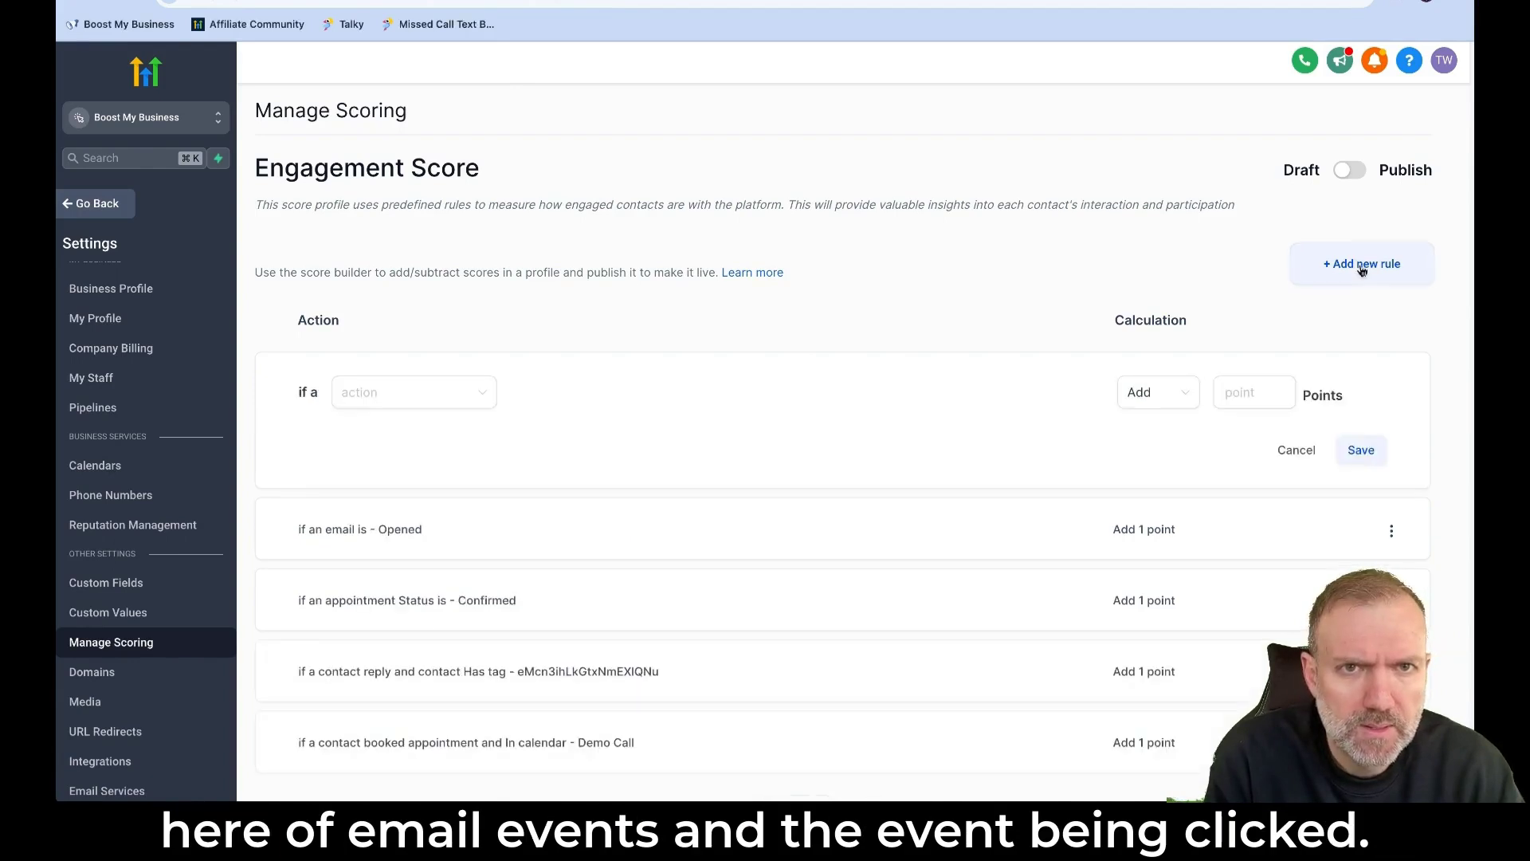
pyautogui.click(437, 399)
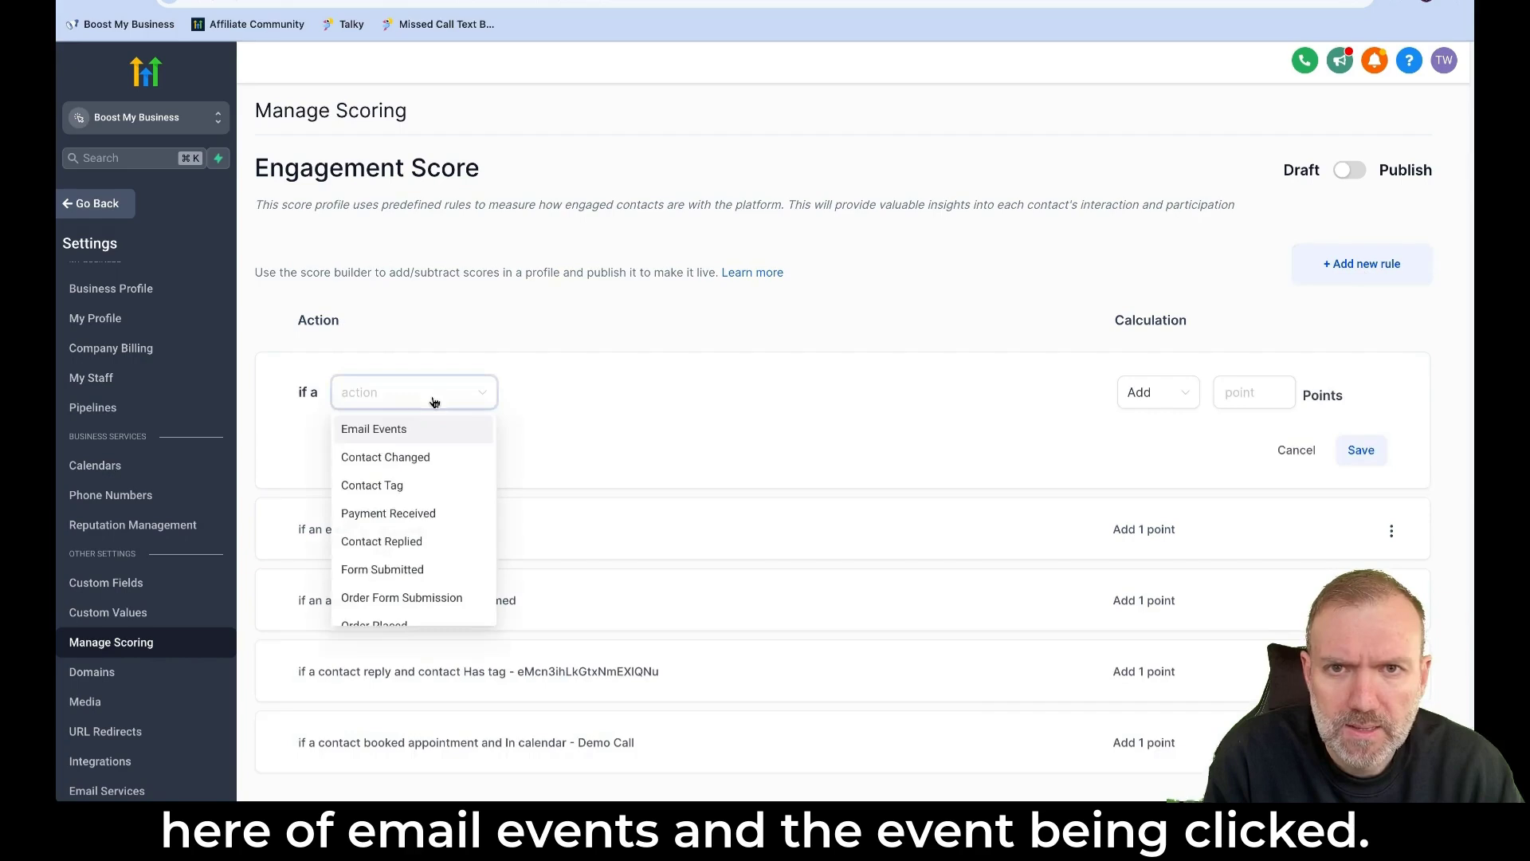
pyautogui.click(416, 435)
pyautogui.click(548, 397)
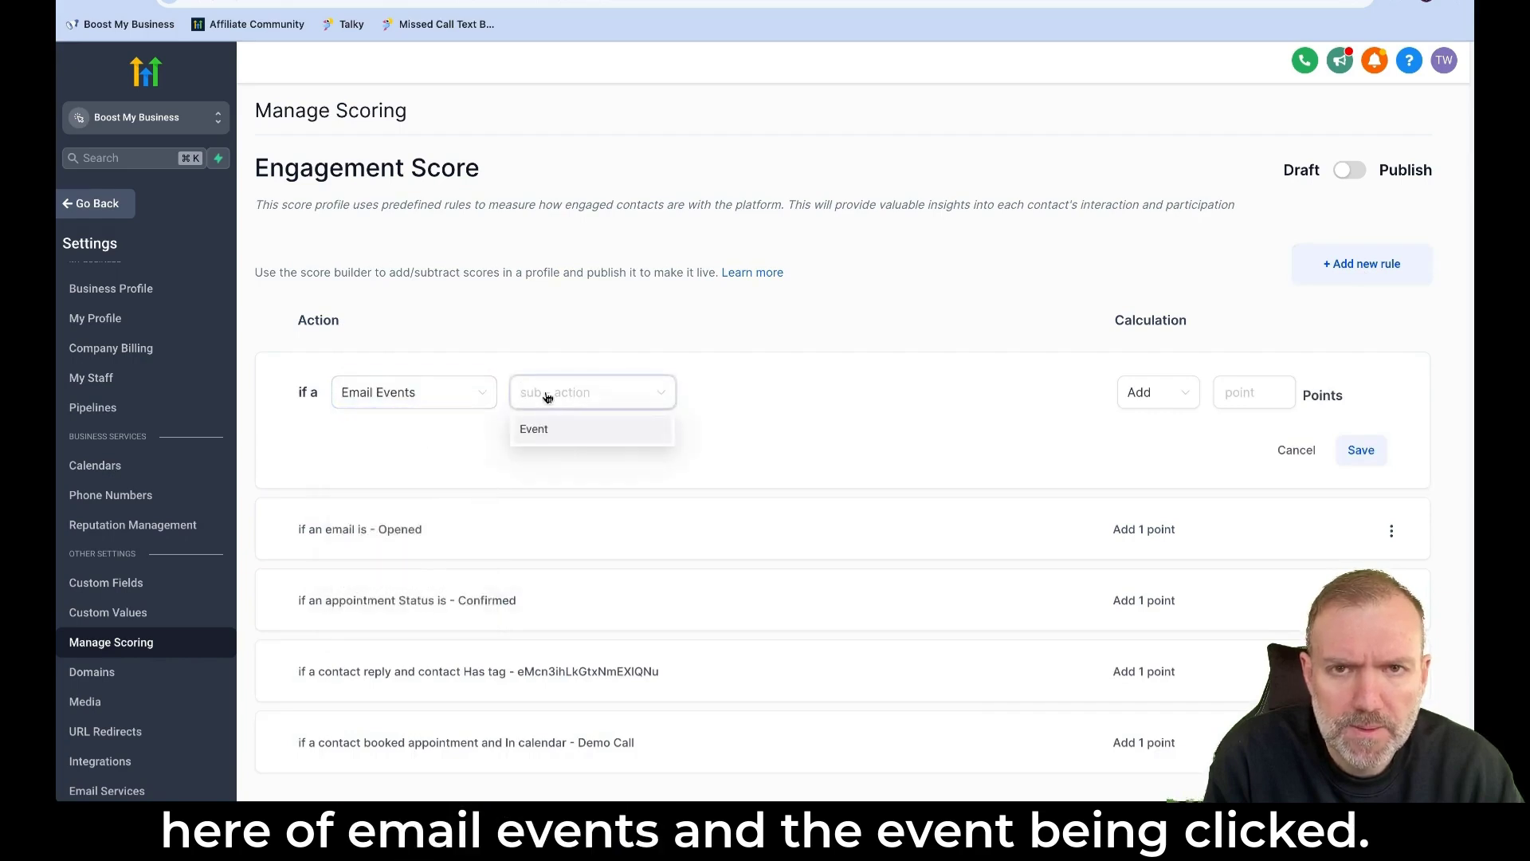
pyautogui.click(548, 431)
pyautogui.click(771, 395)
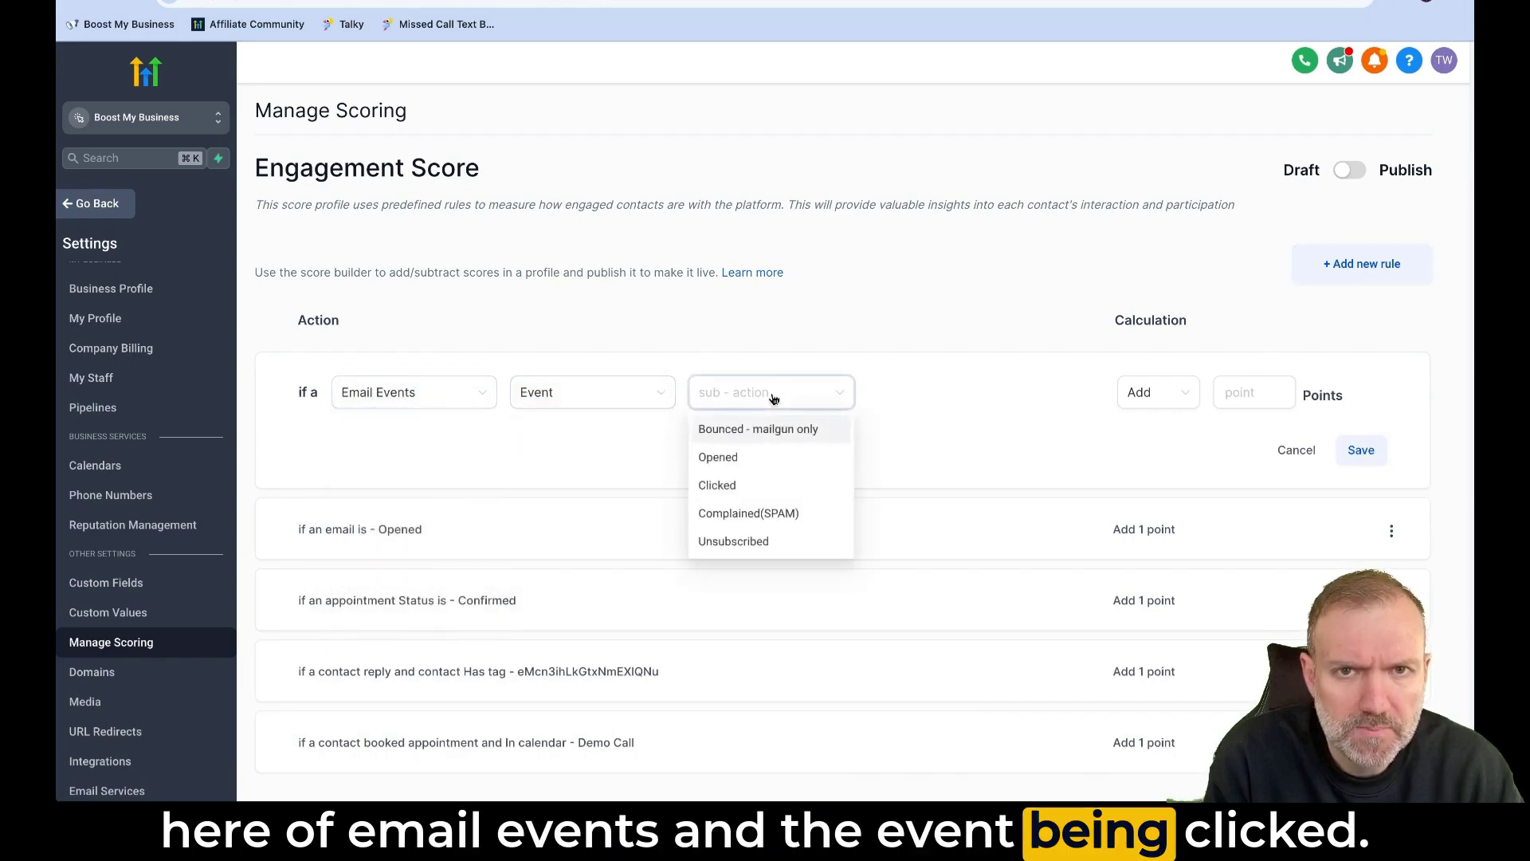
pyautogui.click(723, 485)
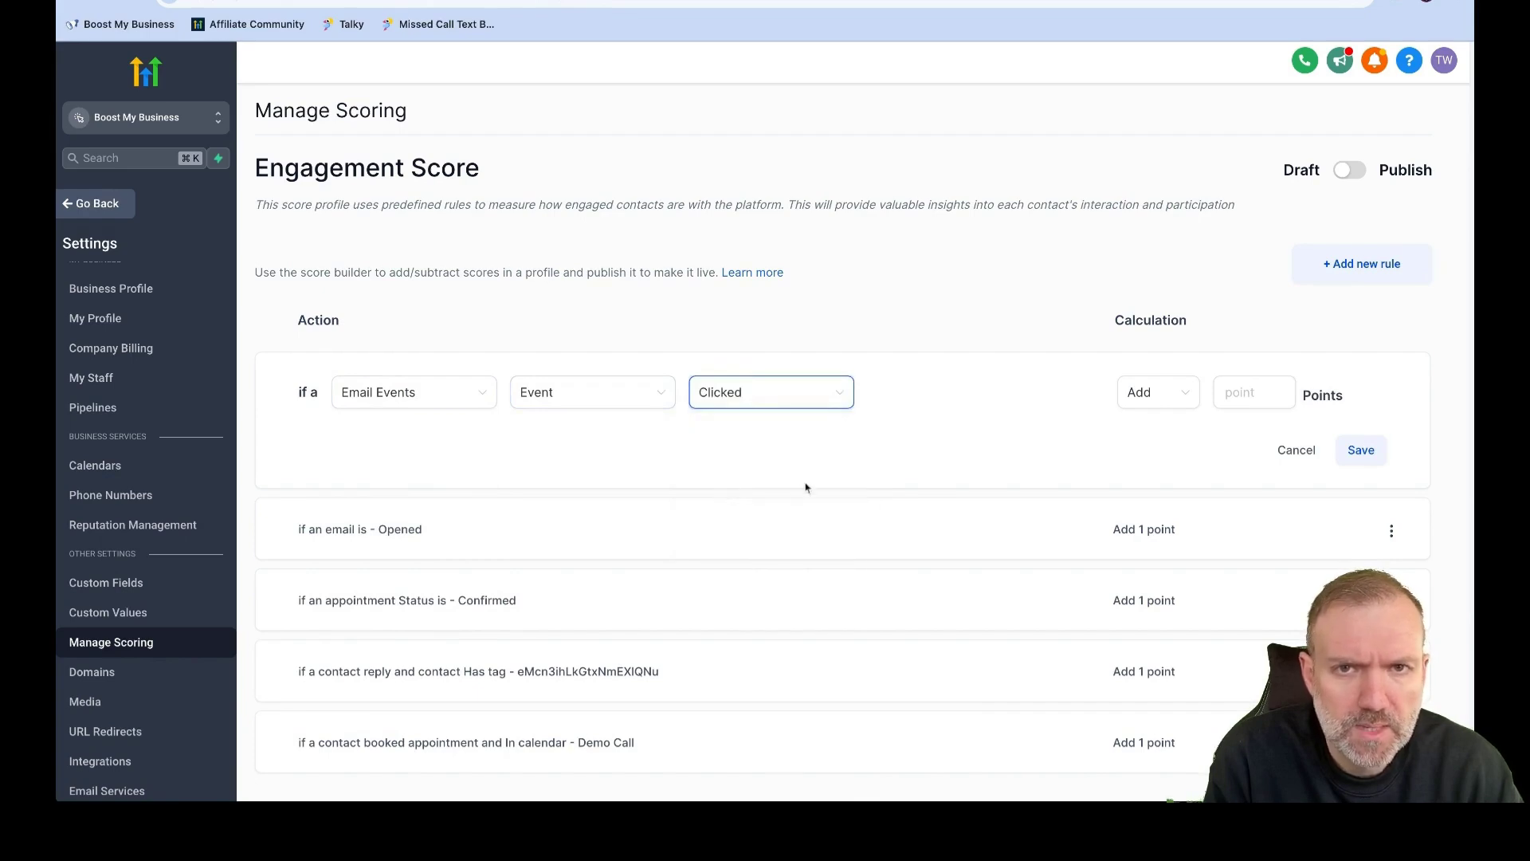
pyautogui.click(1244, 392)
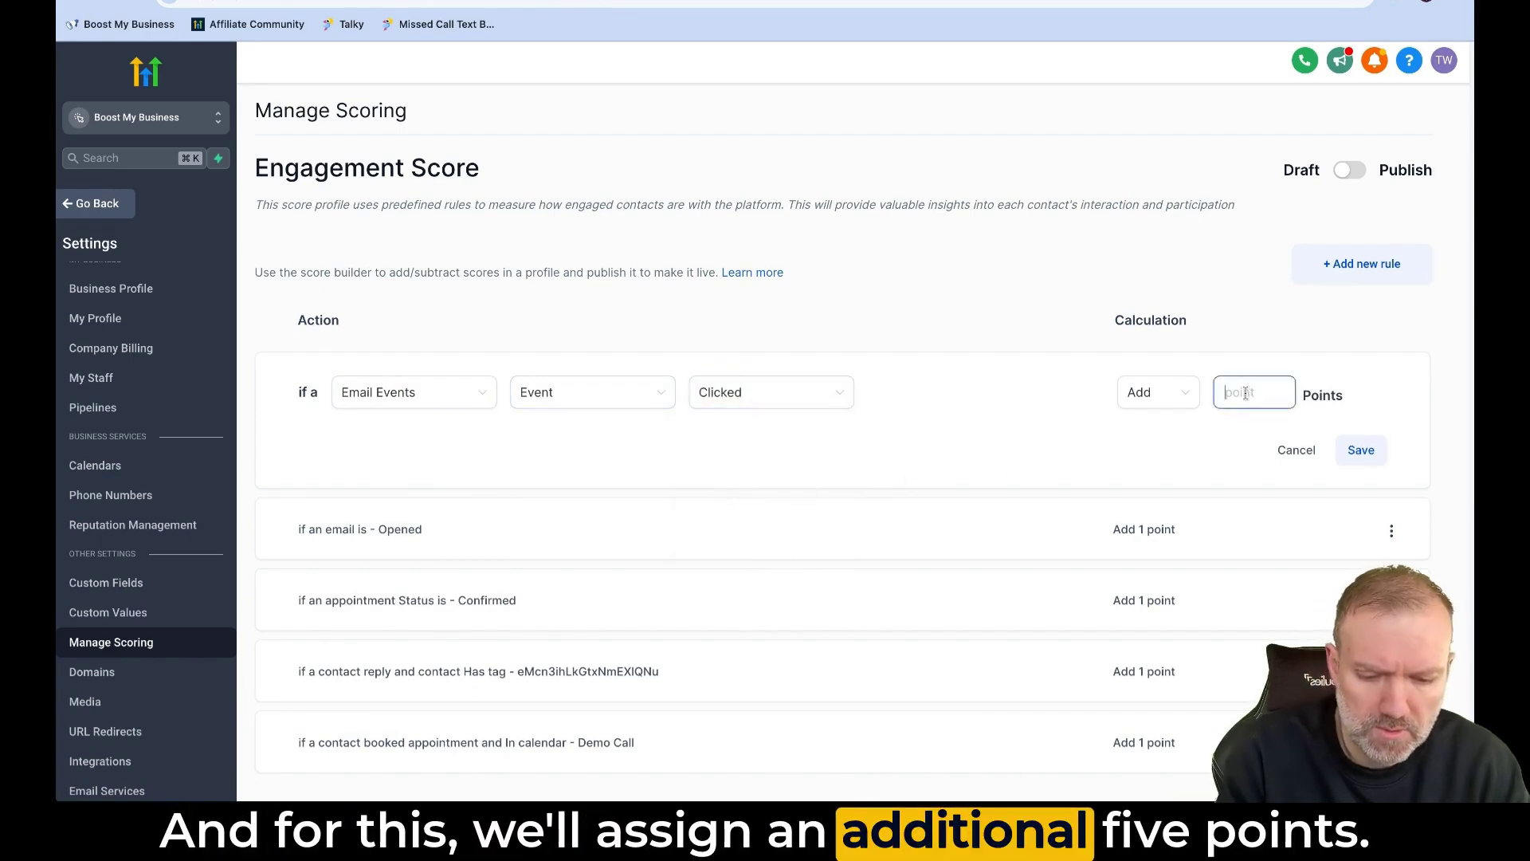
pyautogui.write('55')
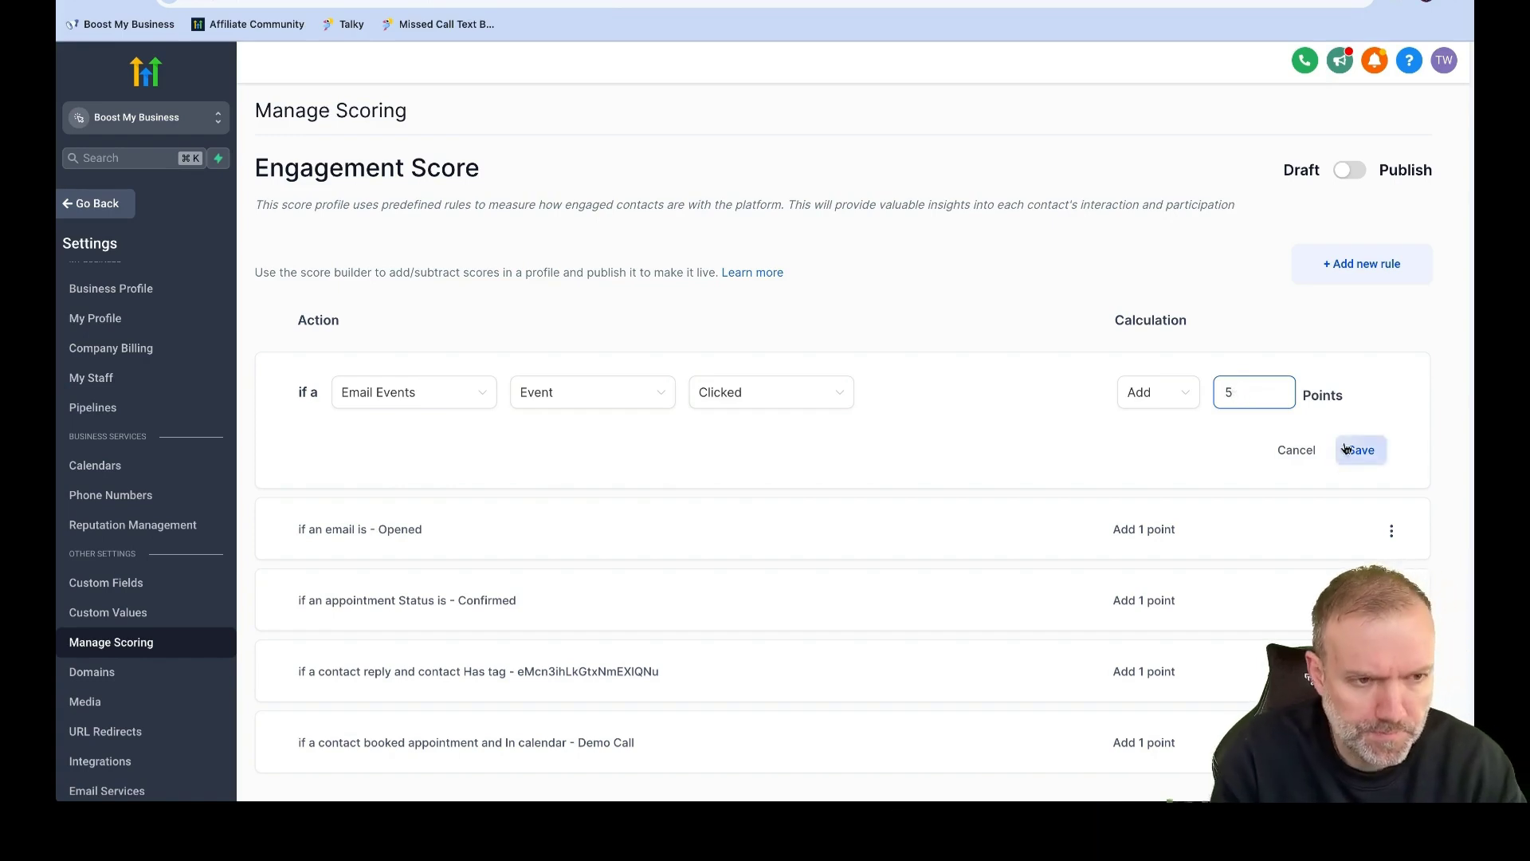
pyautogui.click(1361, 451)
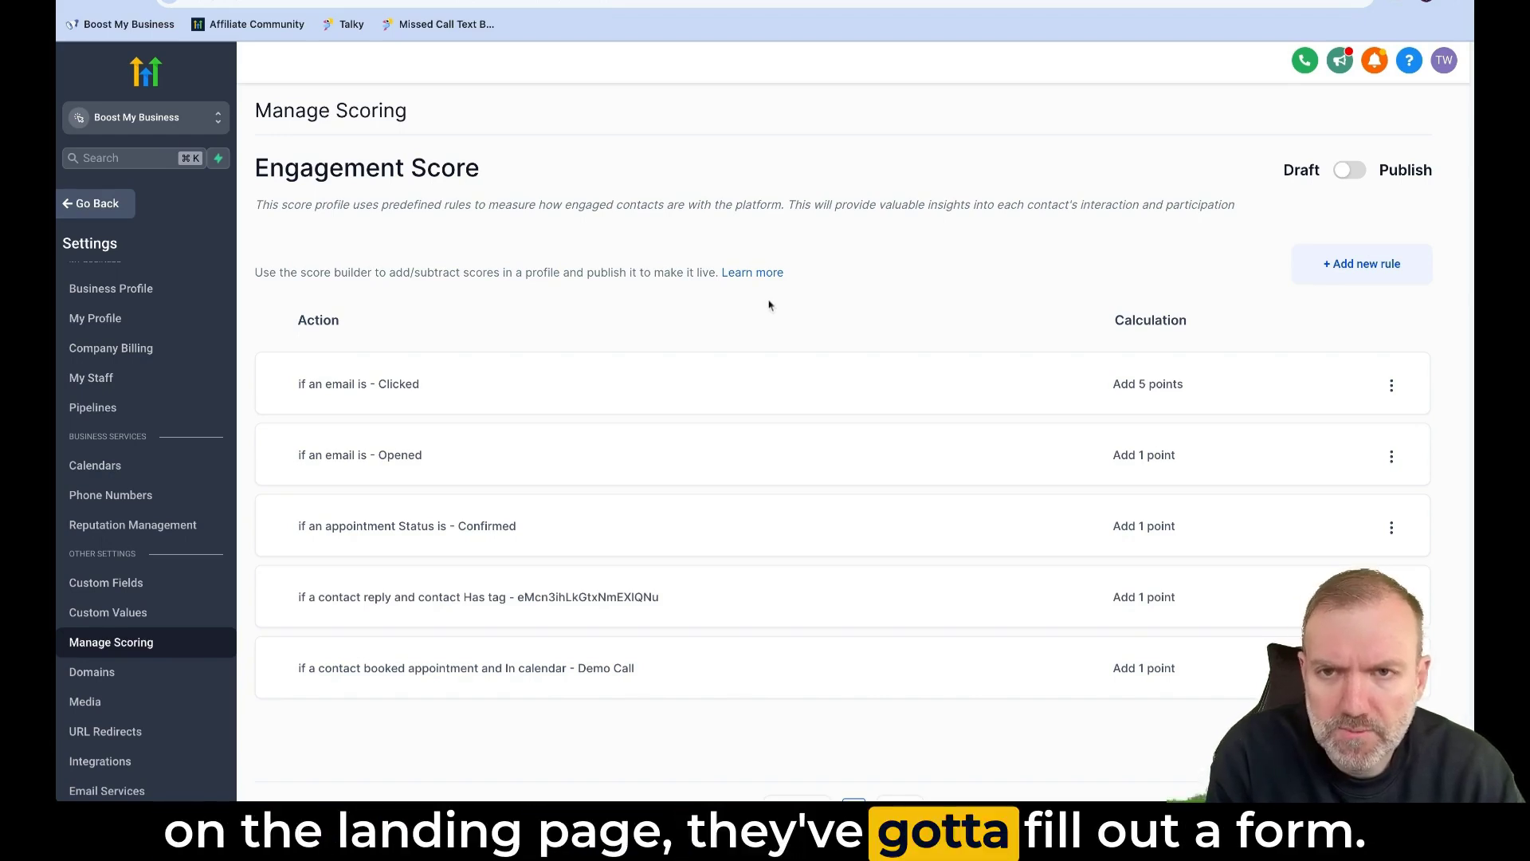
# Add and save a rule giving 10 points when Form Submitted > Form is > Lead Magnet.
pyautogui.click(1346, 268)
pyautogui.click(452, 393)
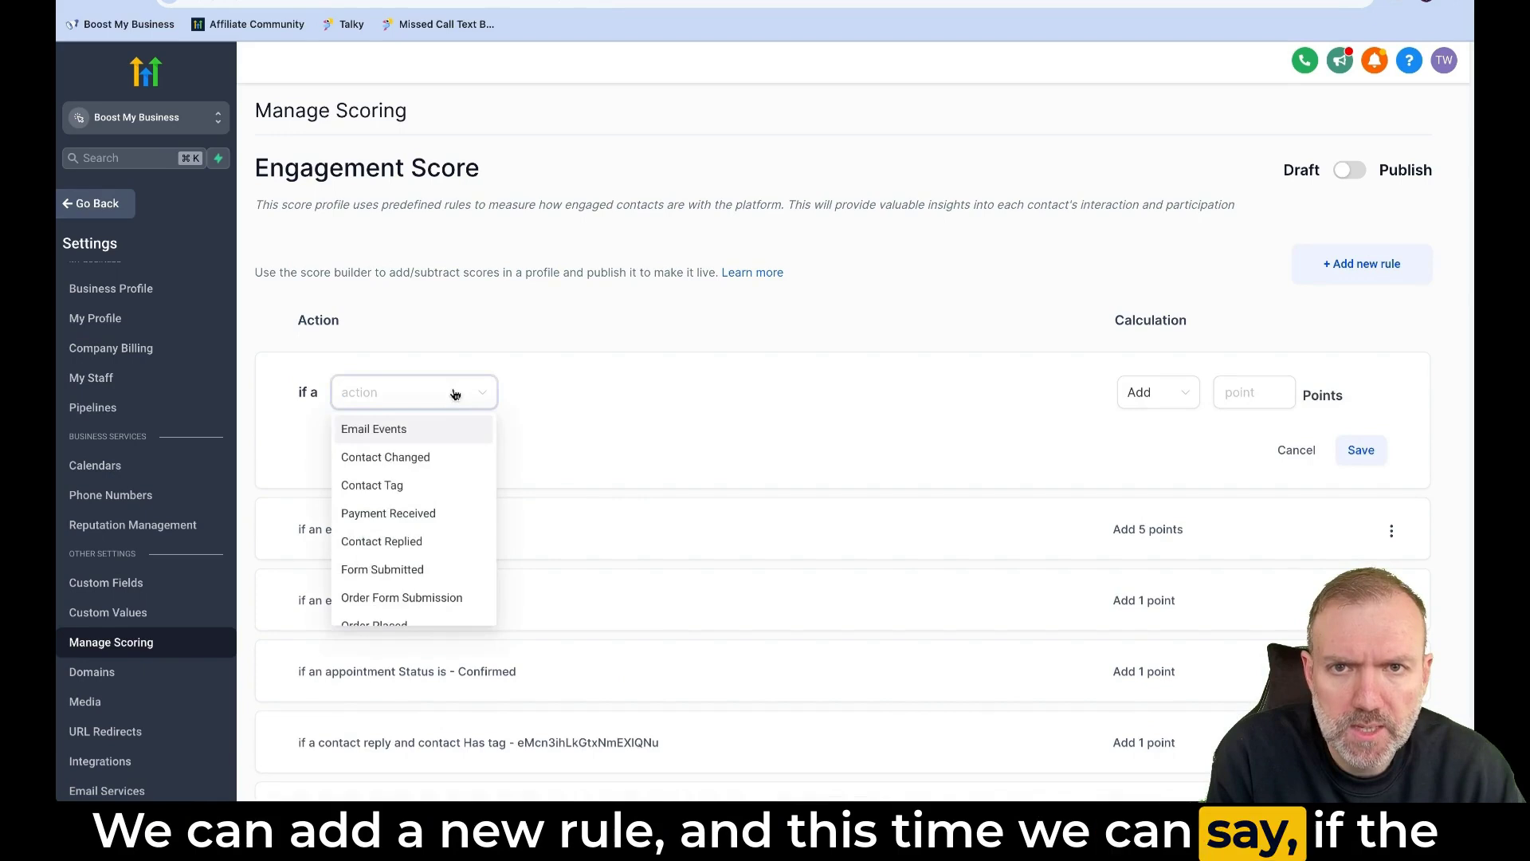
pyautogui.click(397, 571)
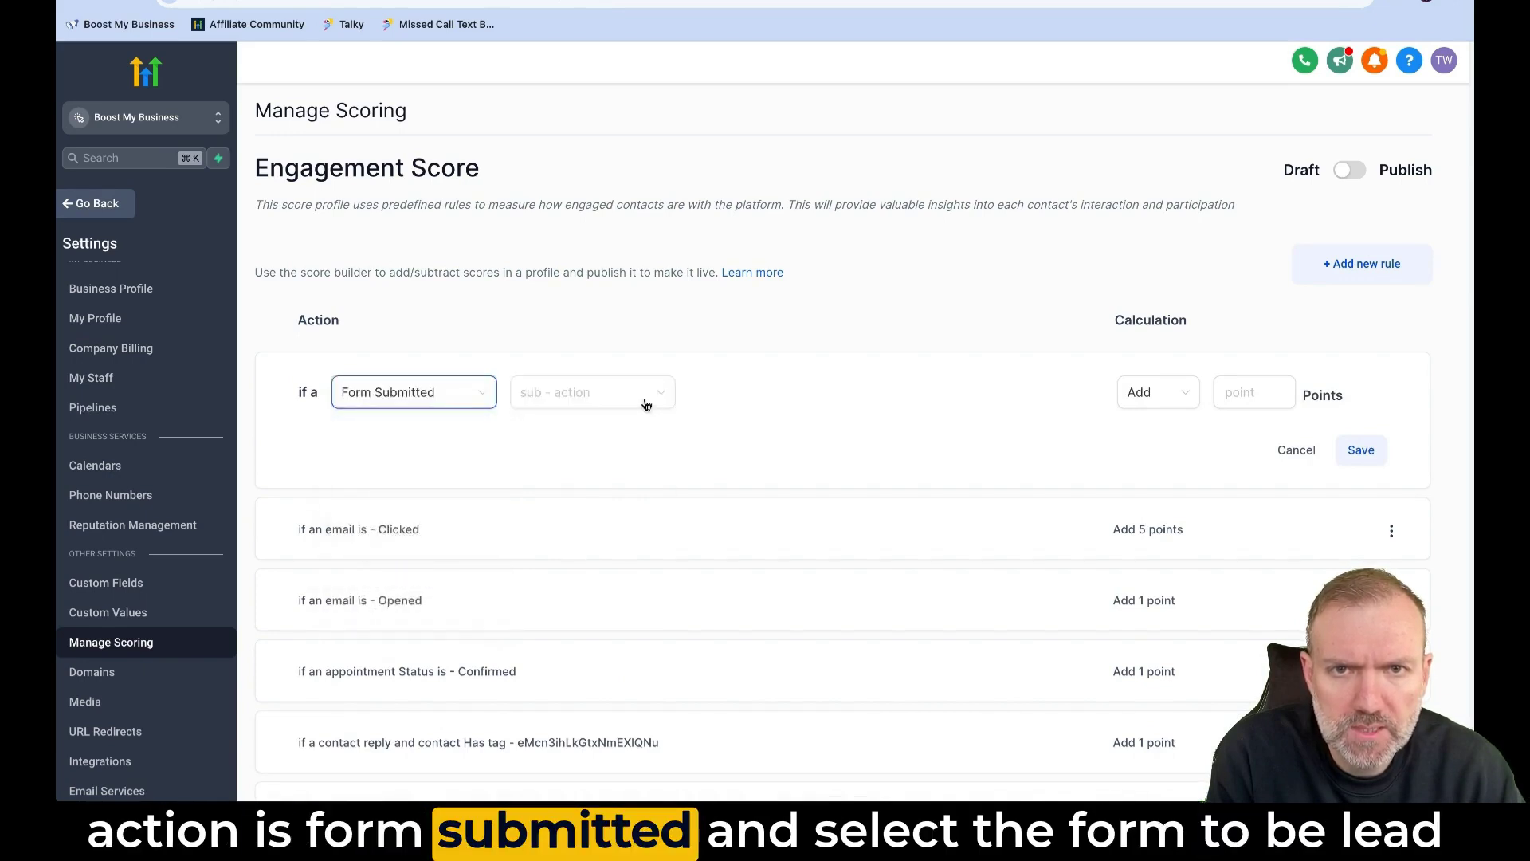
pyautogui.click(548, 430)
pyautogui.click(749, 391)
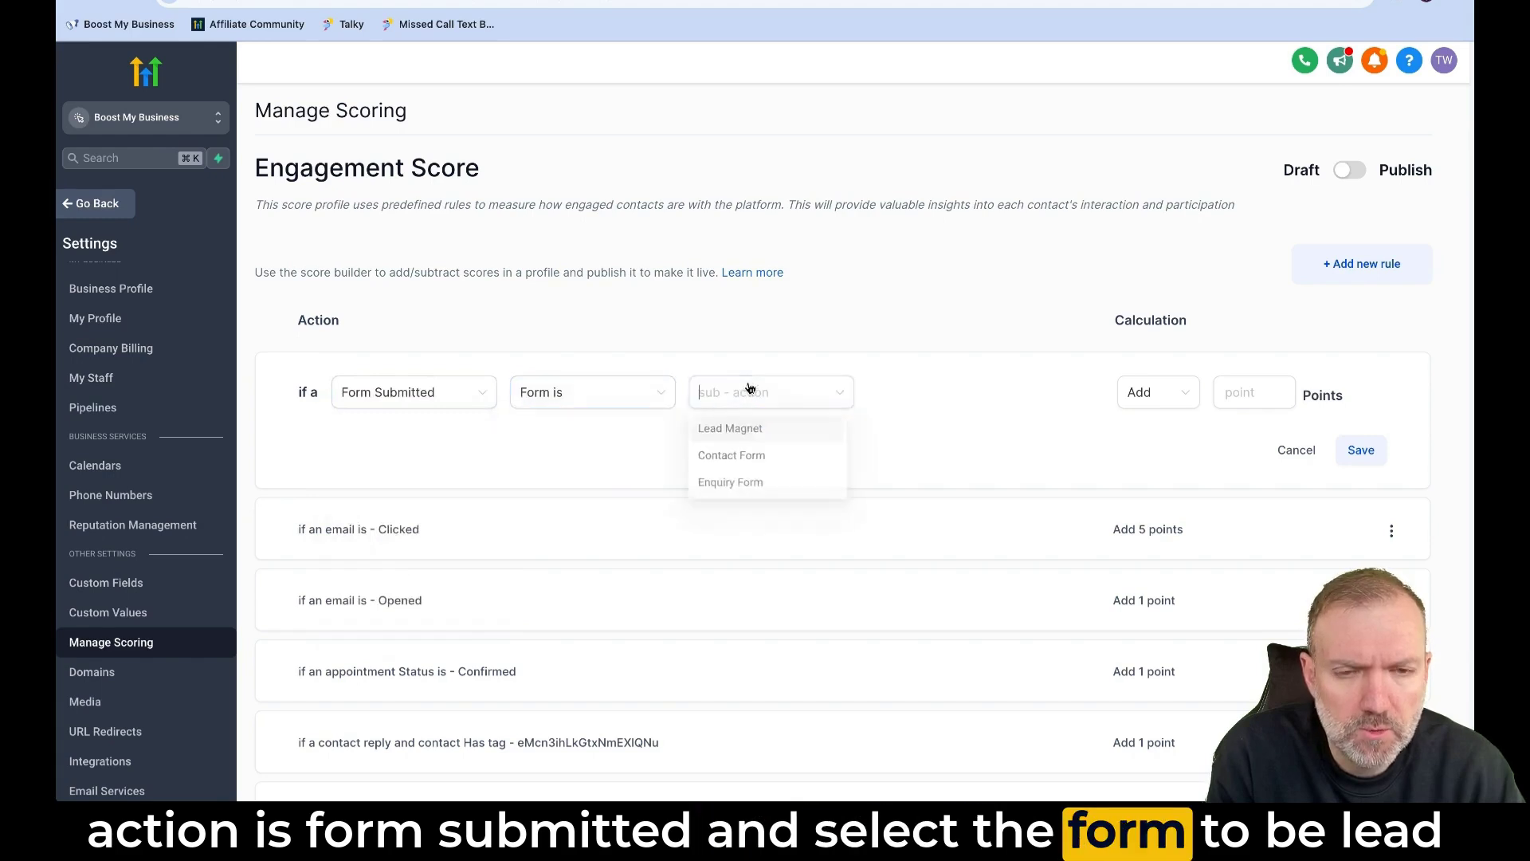
pyautogui.click(733, 431)
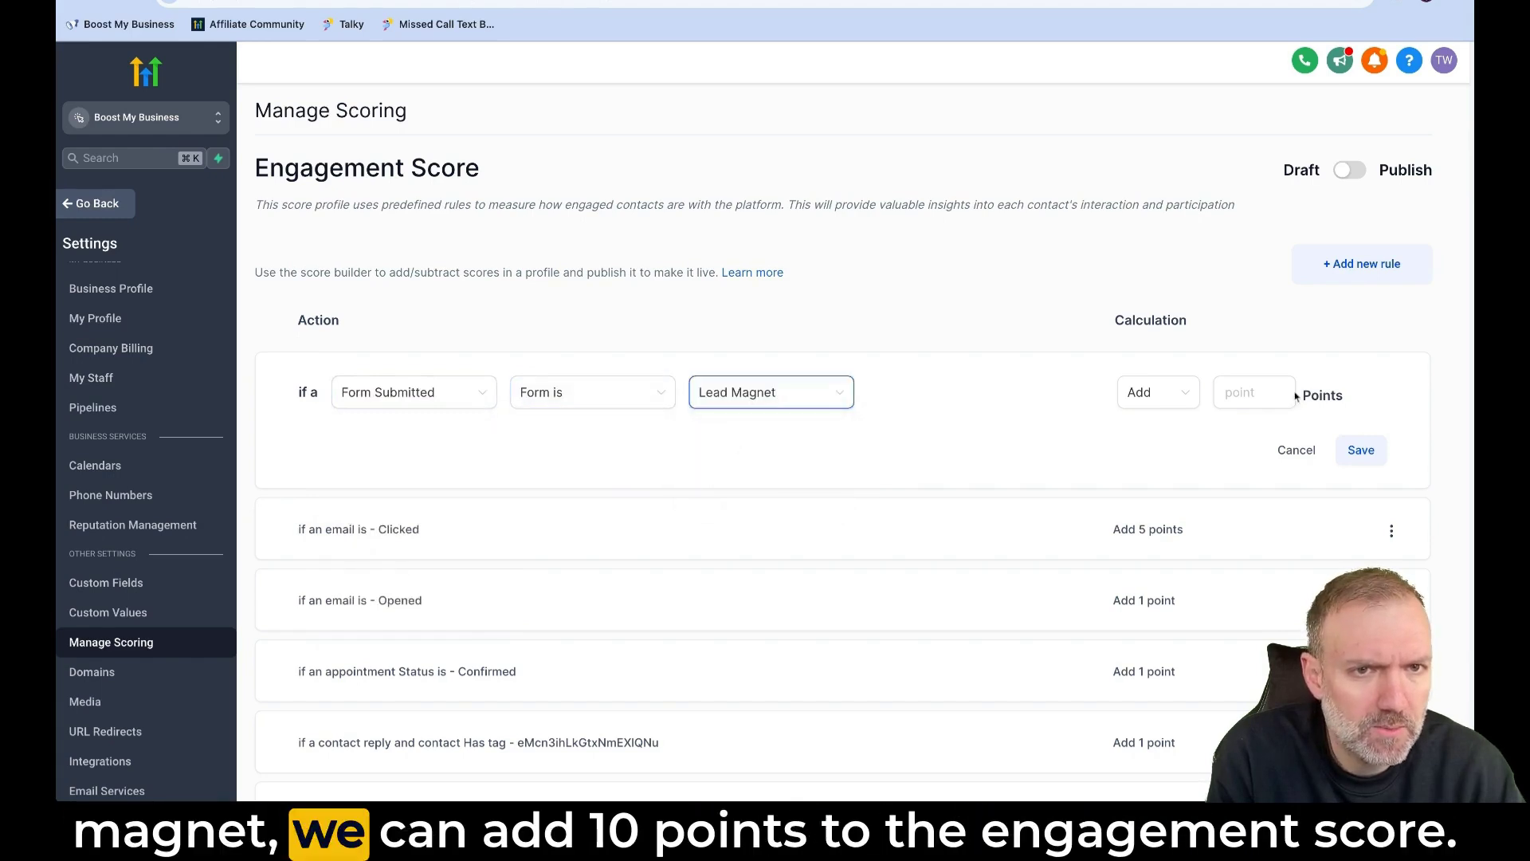
pyautogui.click(1256, 394)
pyautogui.write('10')
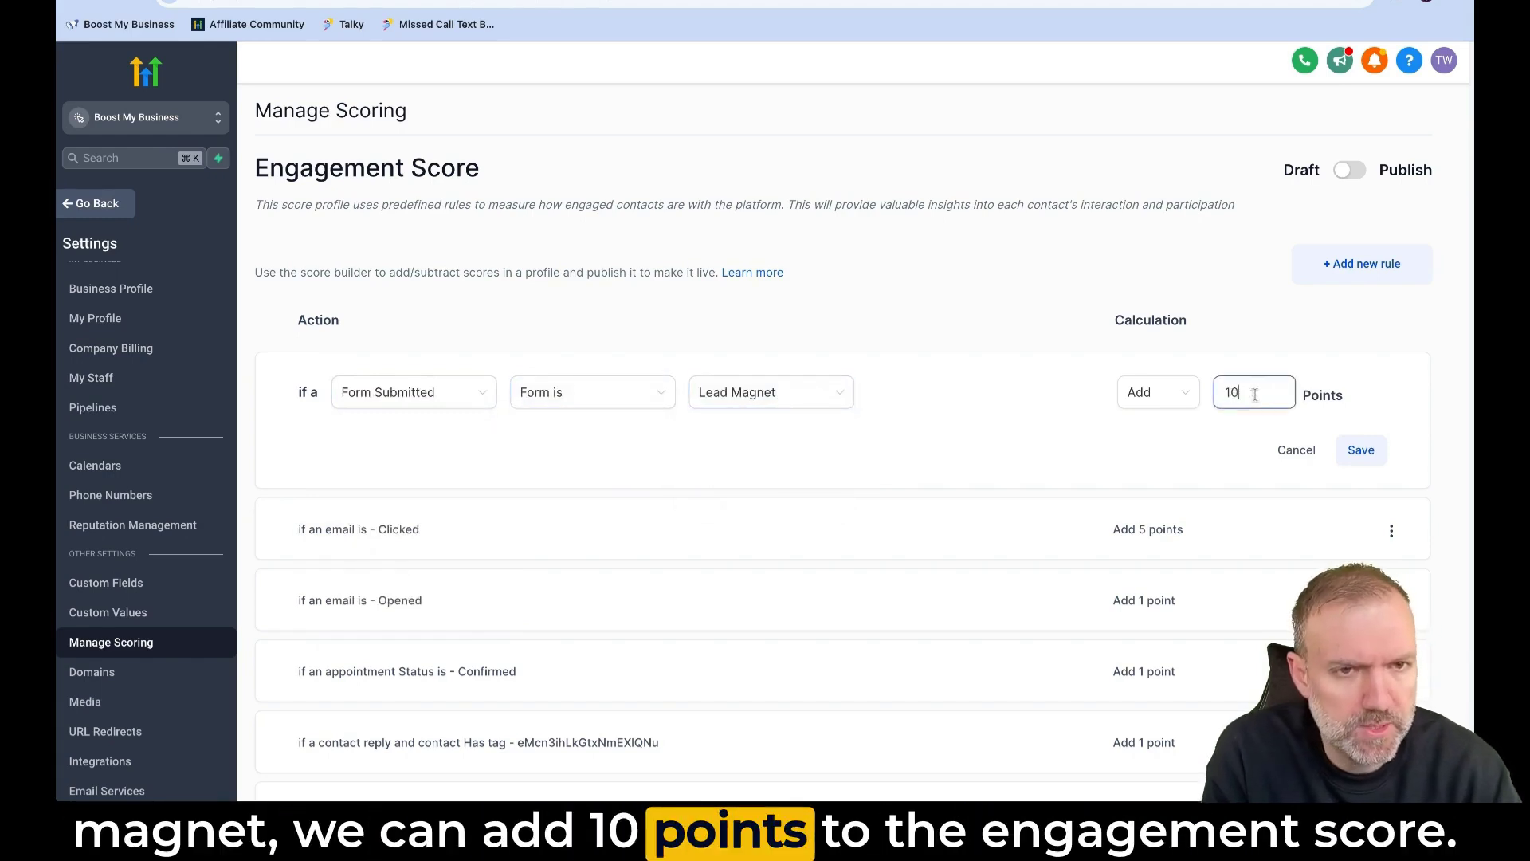
pyautogui.click(1362, 450)
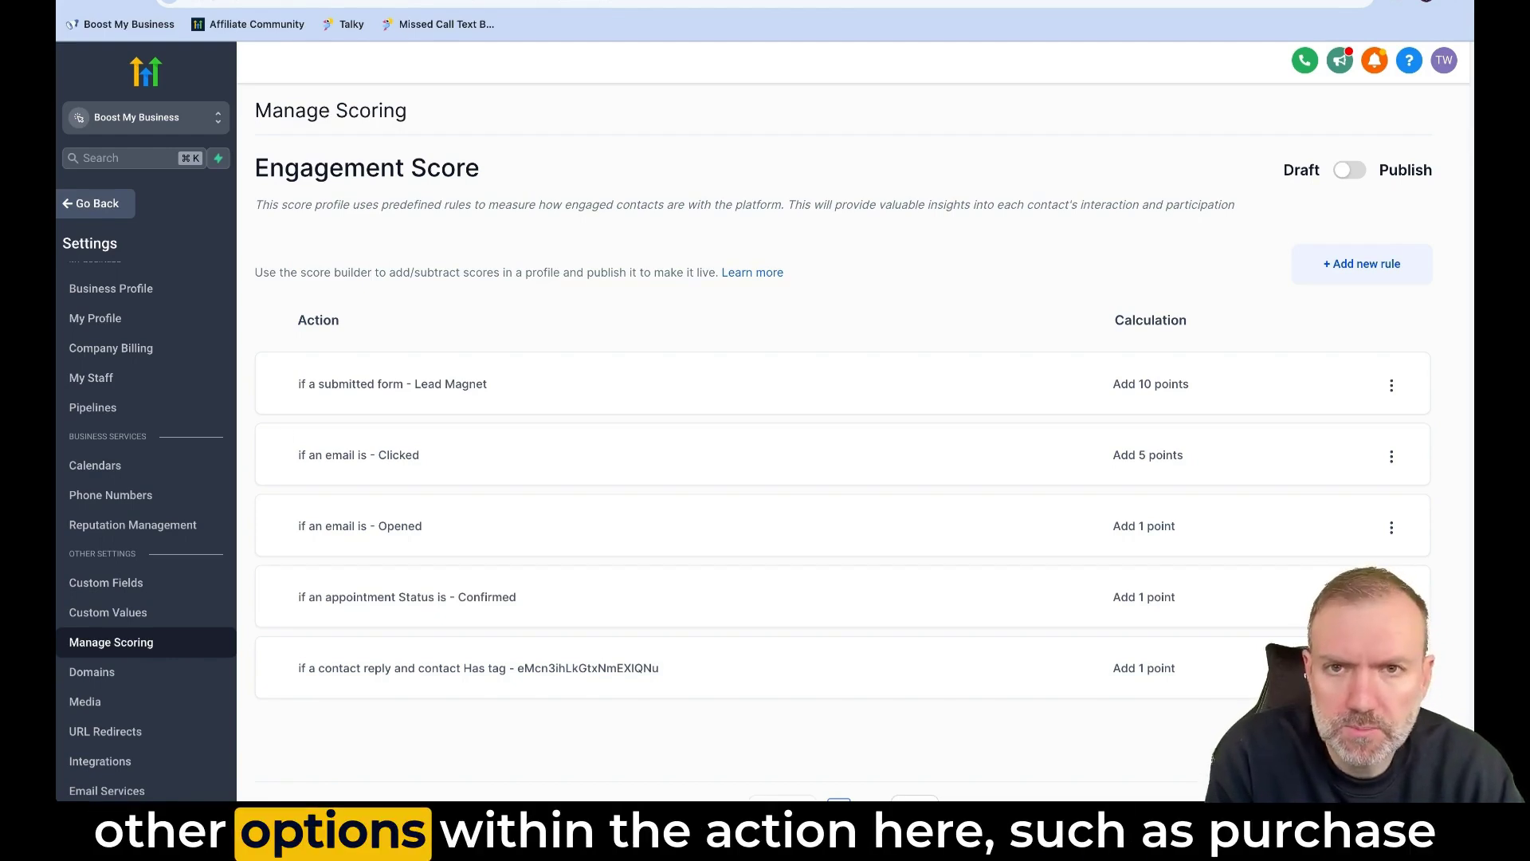
# Add a blank rule row and browse the trigger action list without choosing an action.
pyautogui.click(1381, 269)
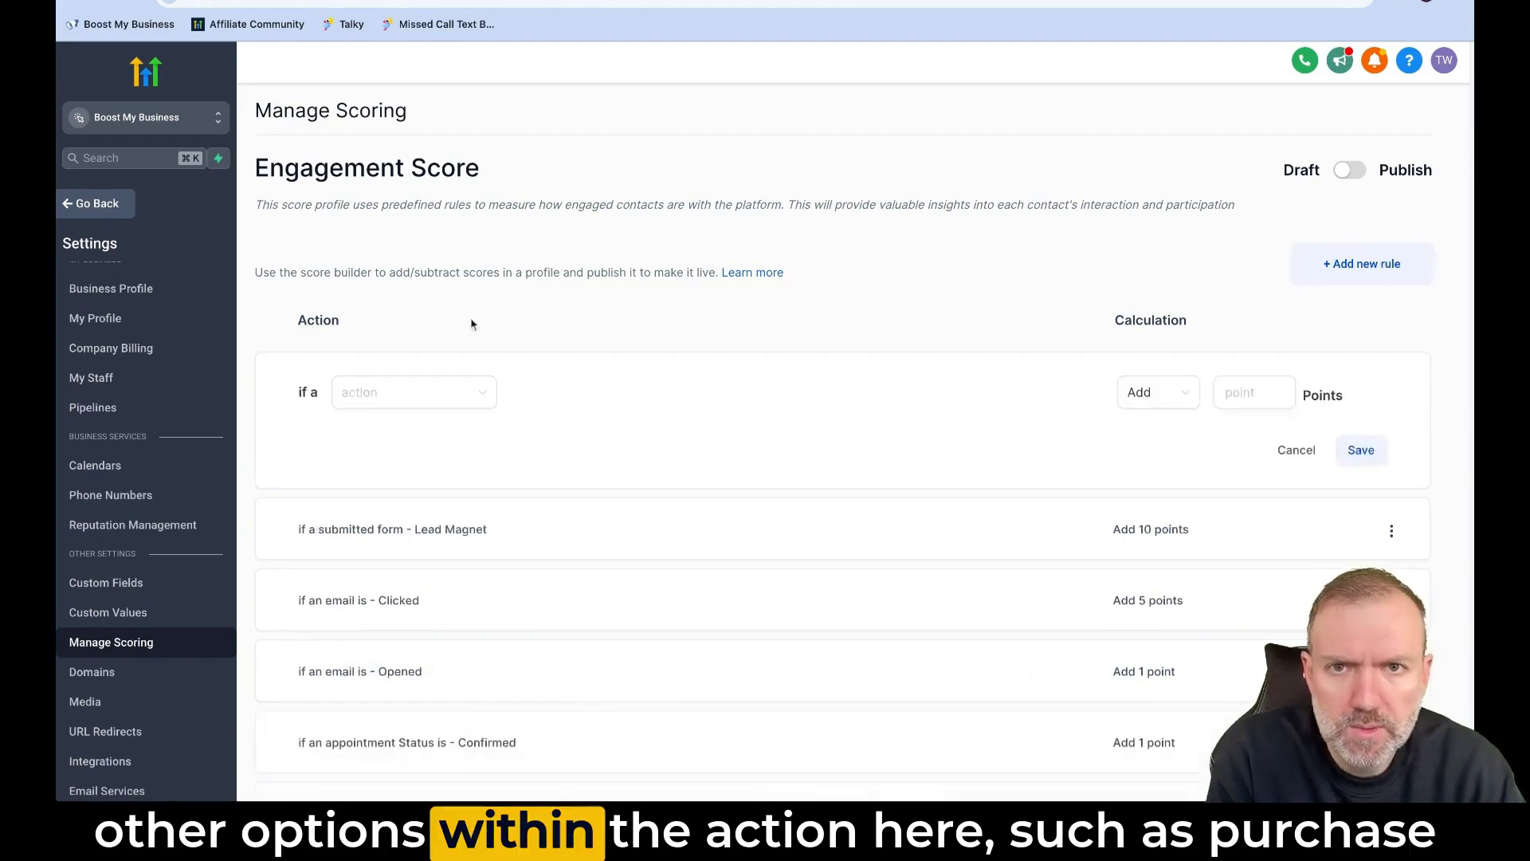
pyautogui.click(437, 391)
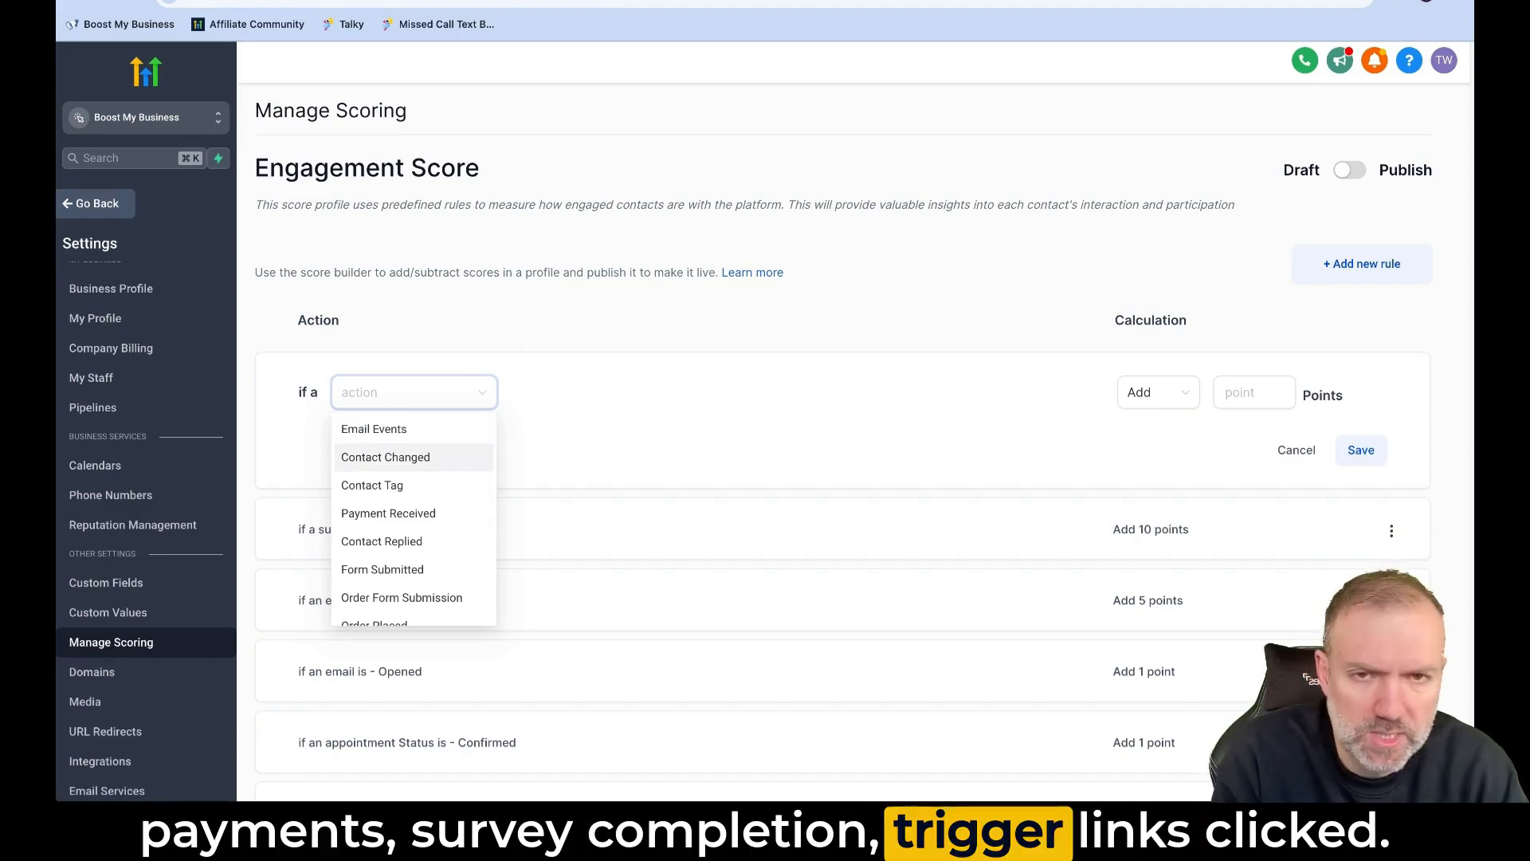
pyautogui.scroll(-1, 430, 473)
pyautogui.scroll(1, 431, 473)
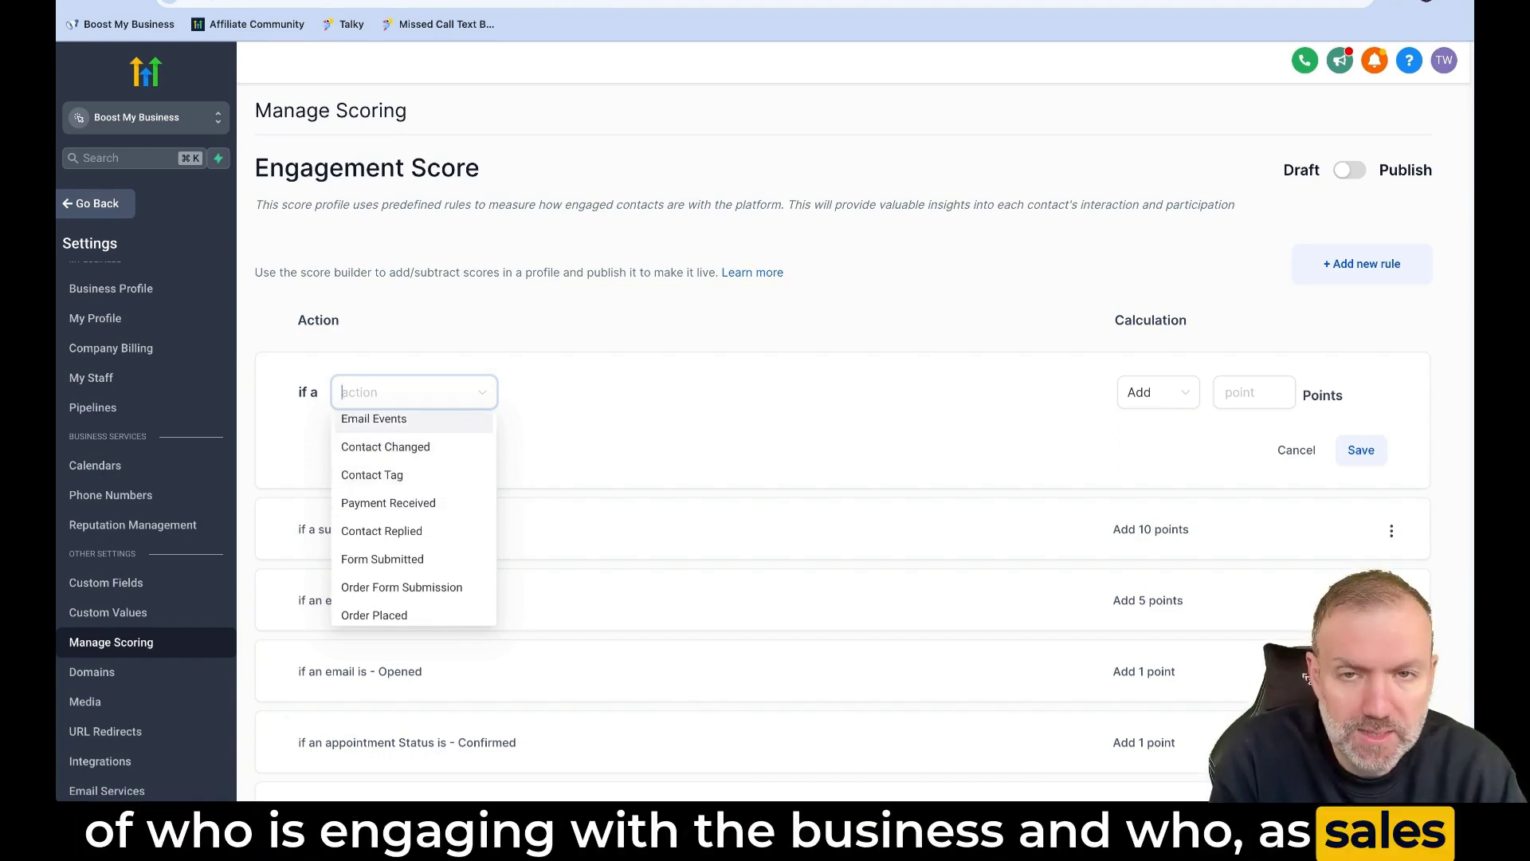
pyautogui.click(658, 378)
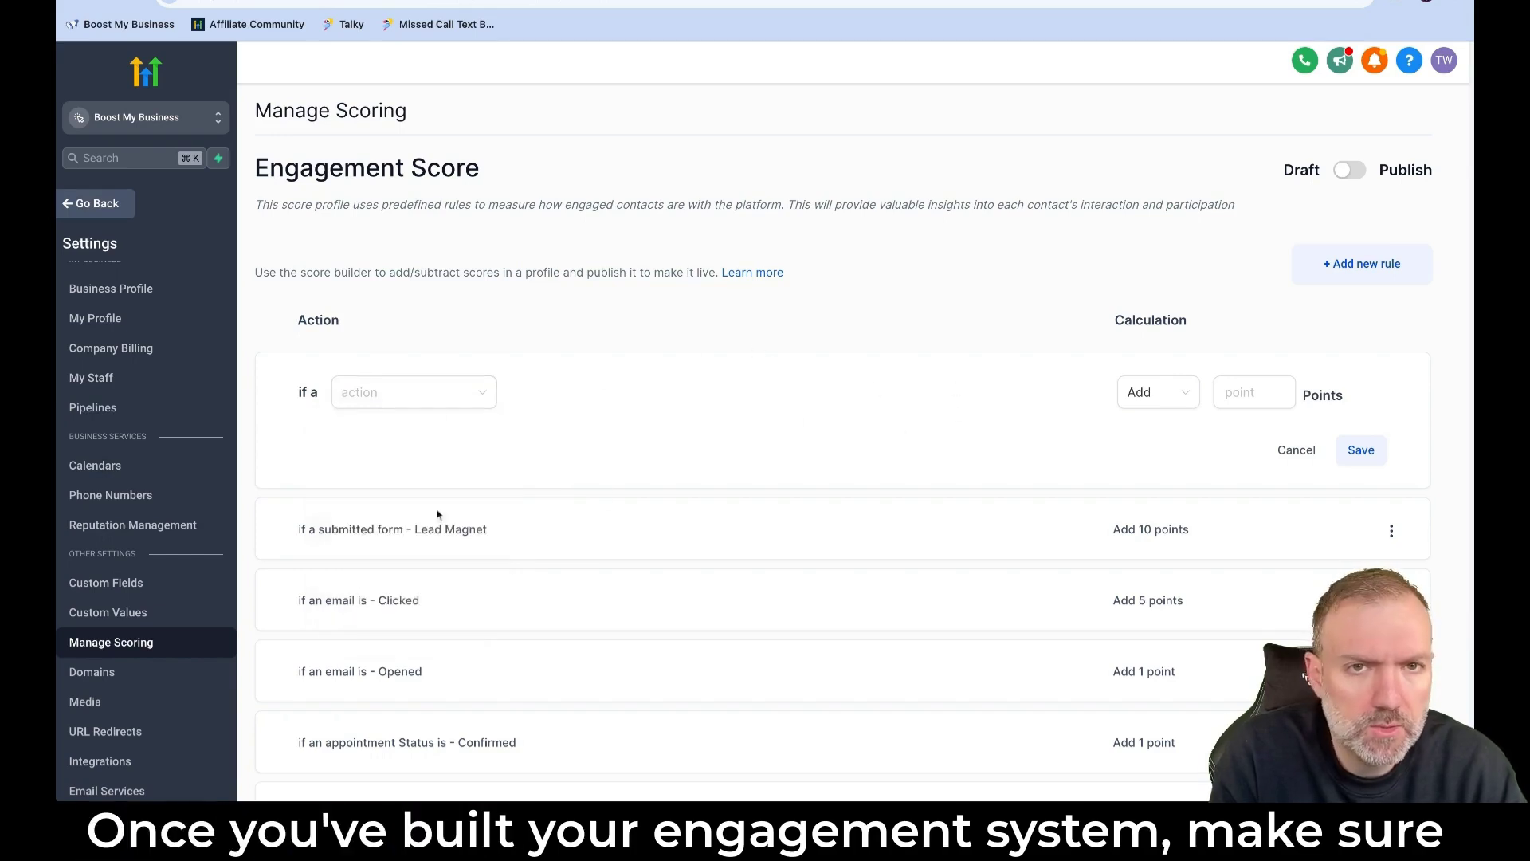
# Publish the Engagement Score profile and filter Conversations to engagement score Above 5.
pyautogui.click(1342, 179)
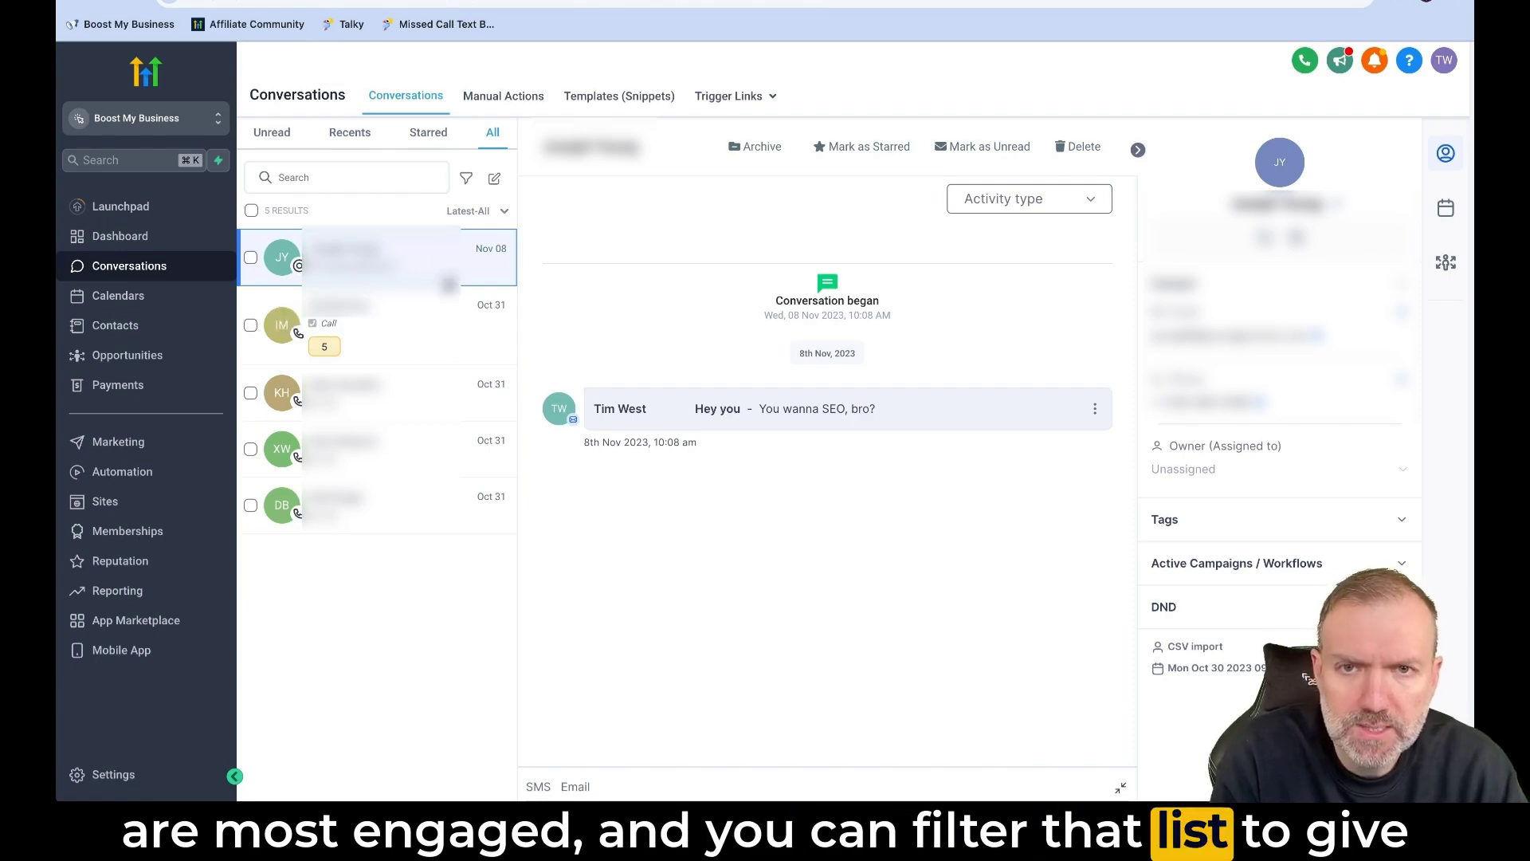
pyautogui.click(467, 180)
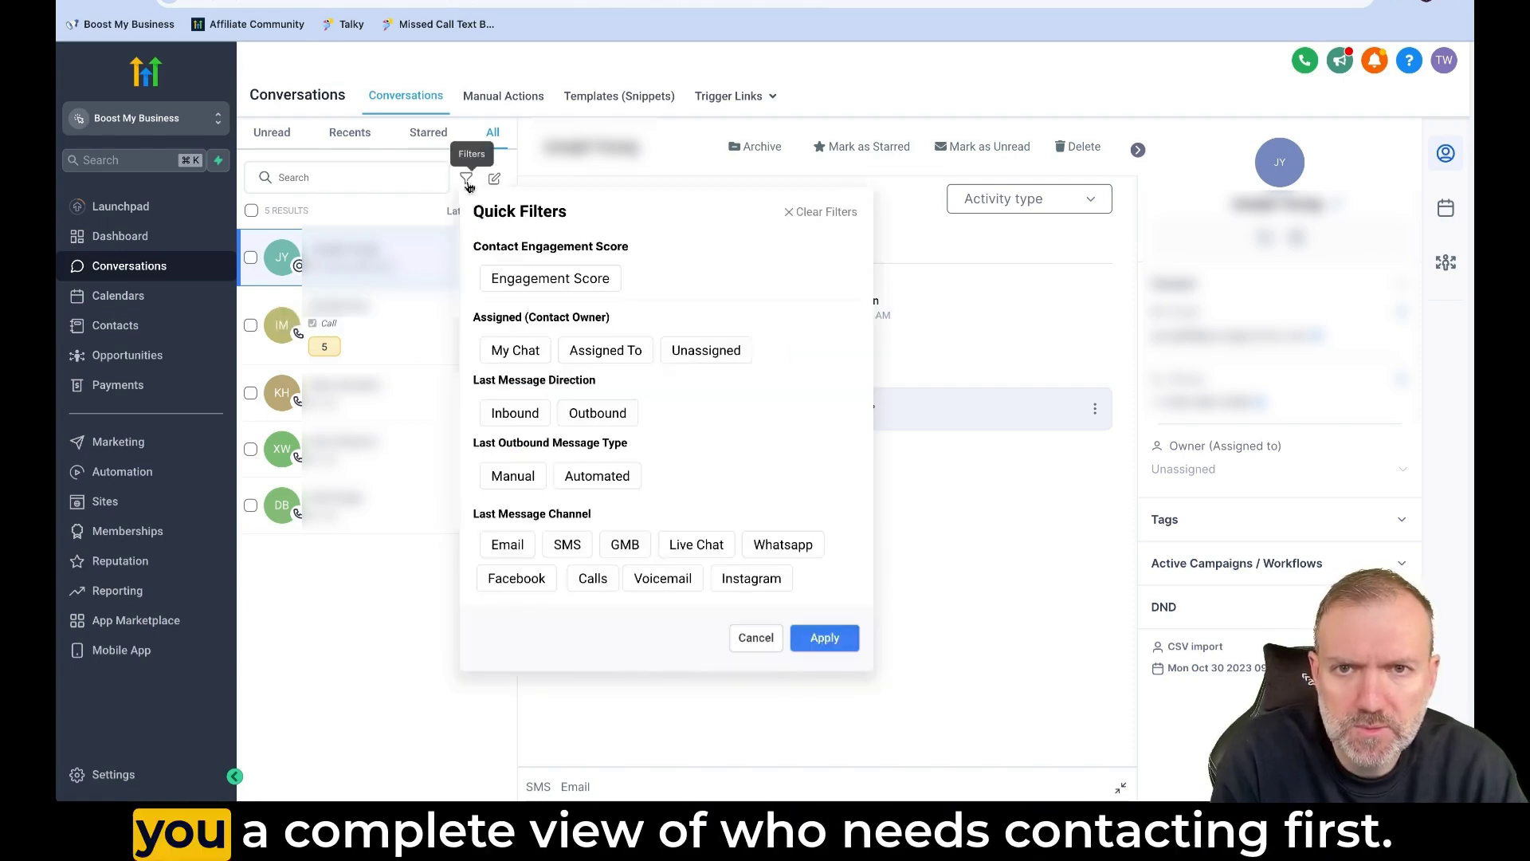
pyautogui.click(551, 281)
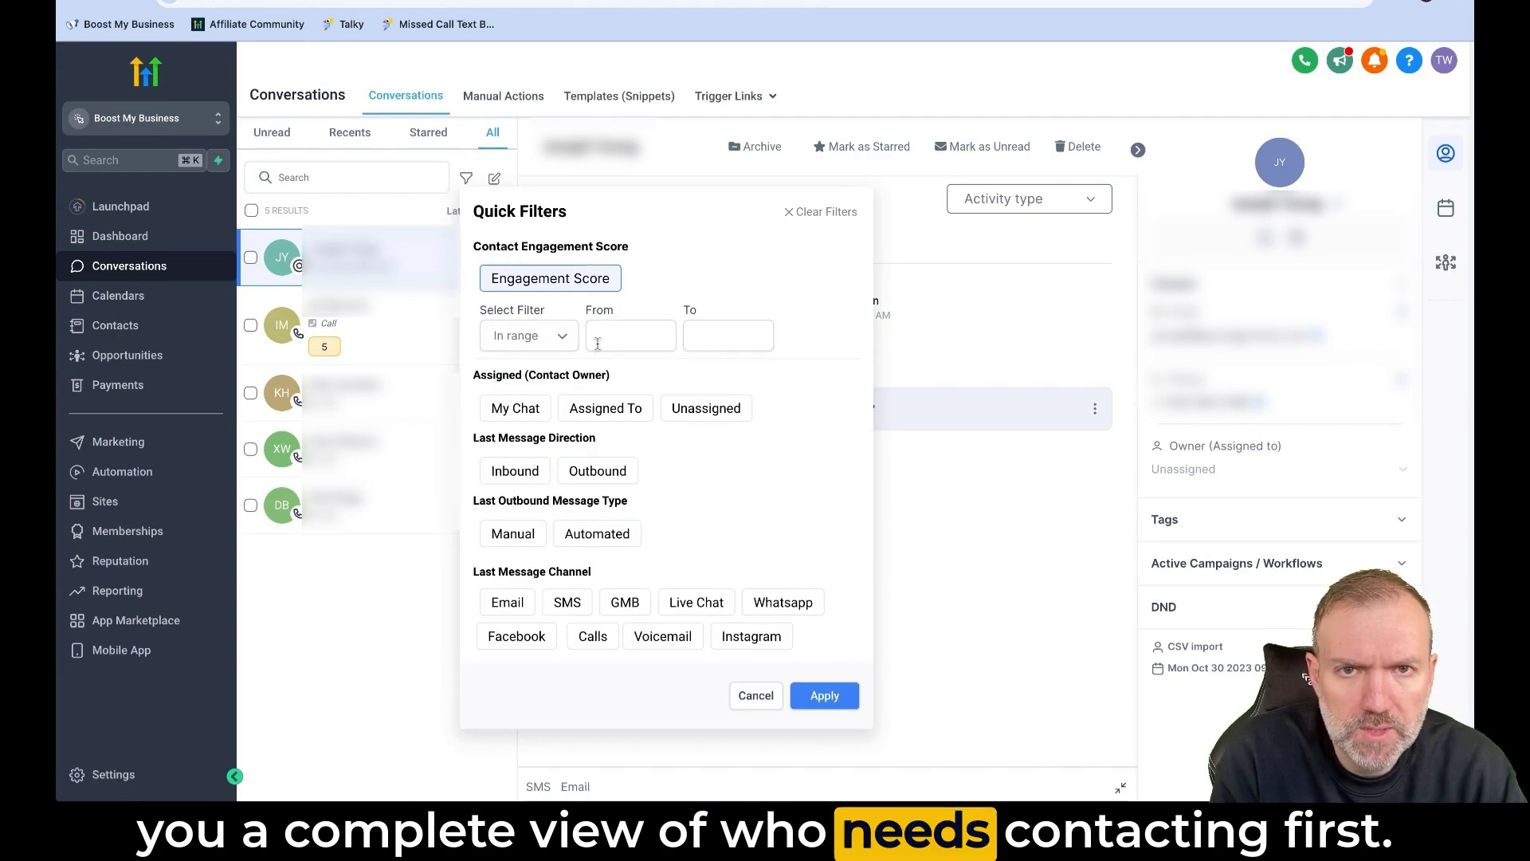
pyautogui.click(527, 338)
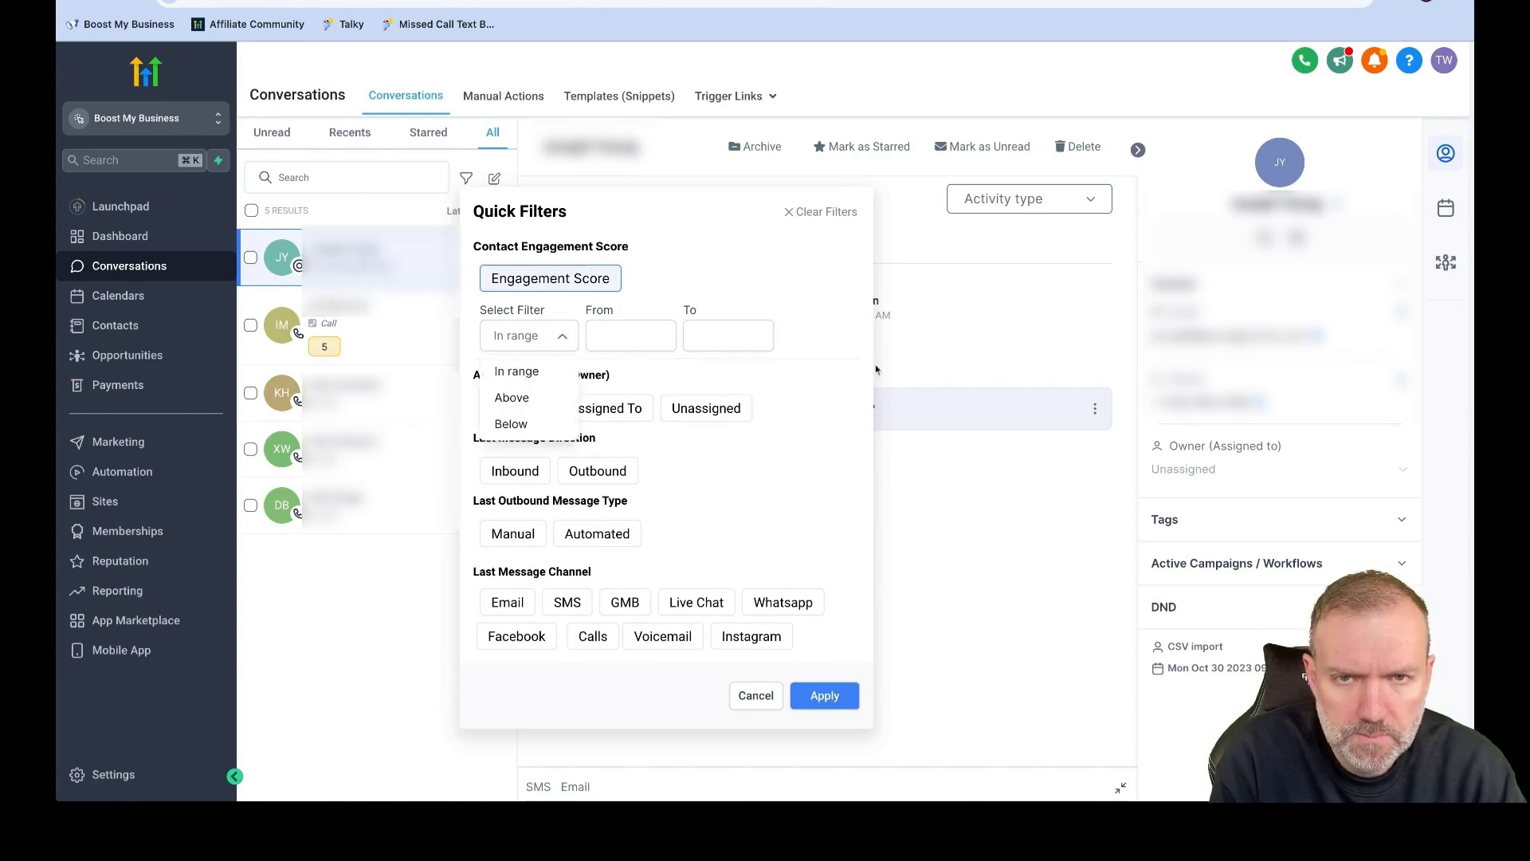
pyautogui.click(518, 401)
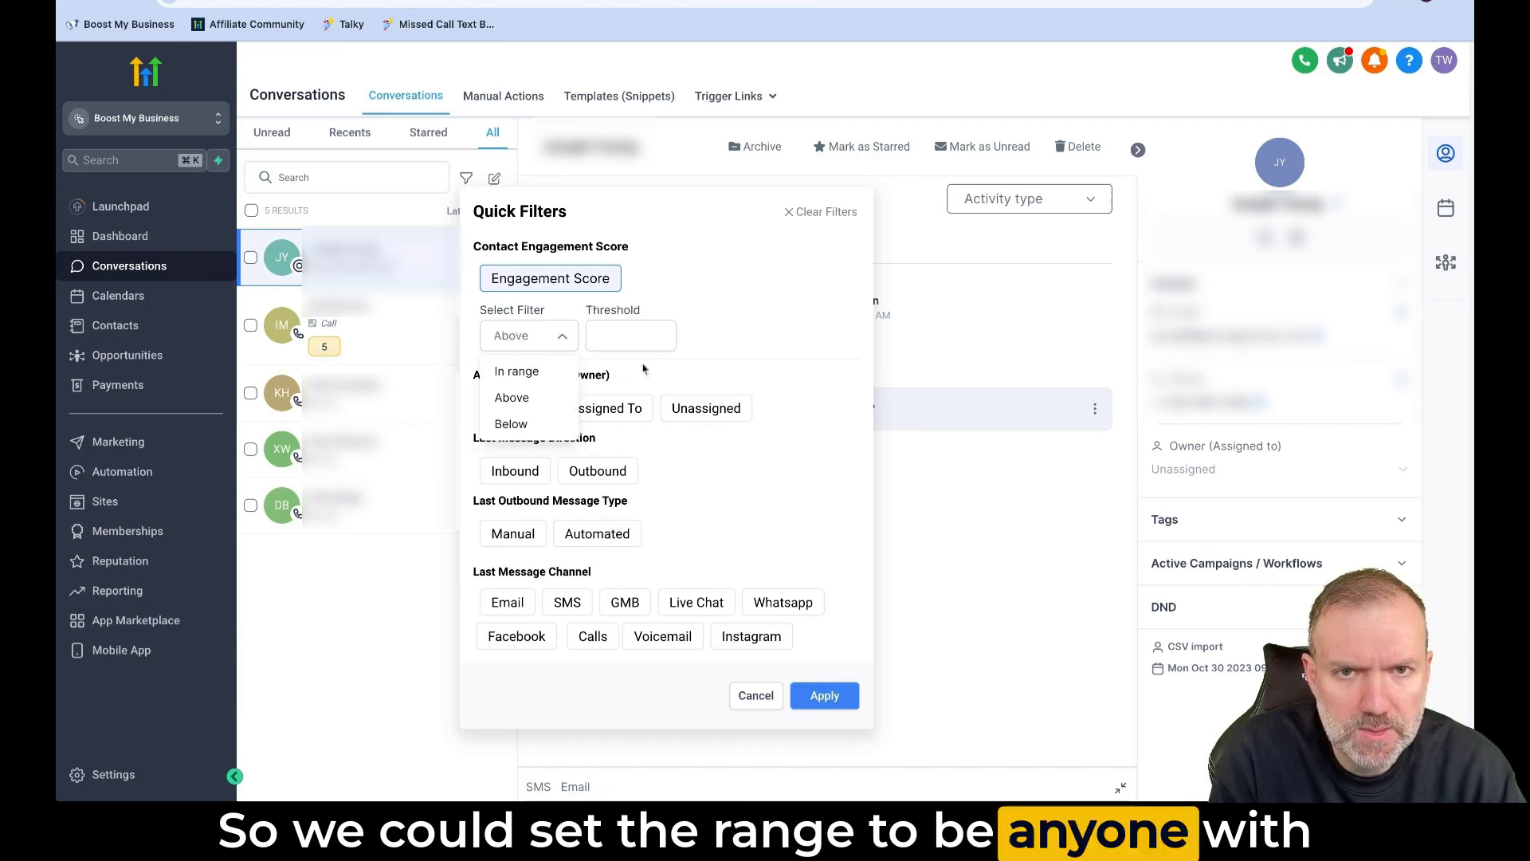
pyautogui.write('5')
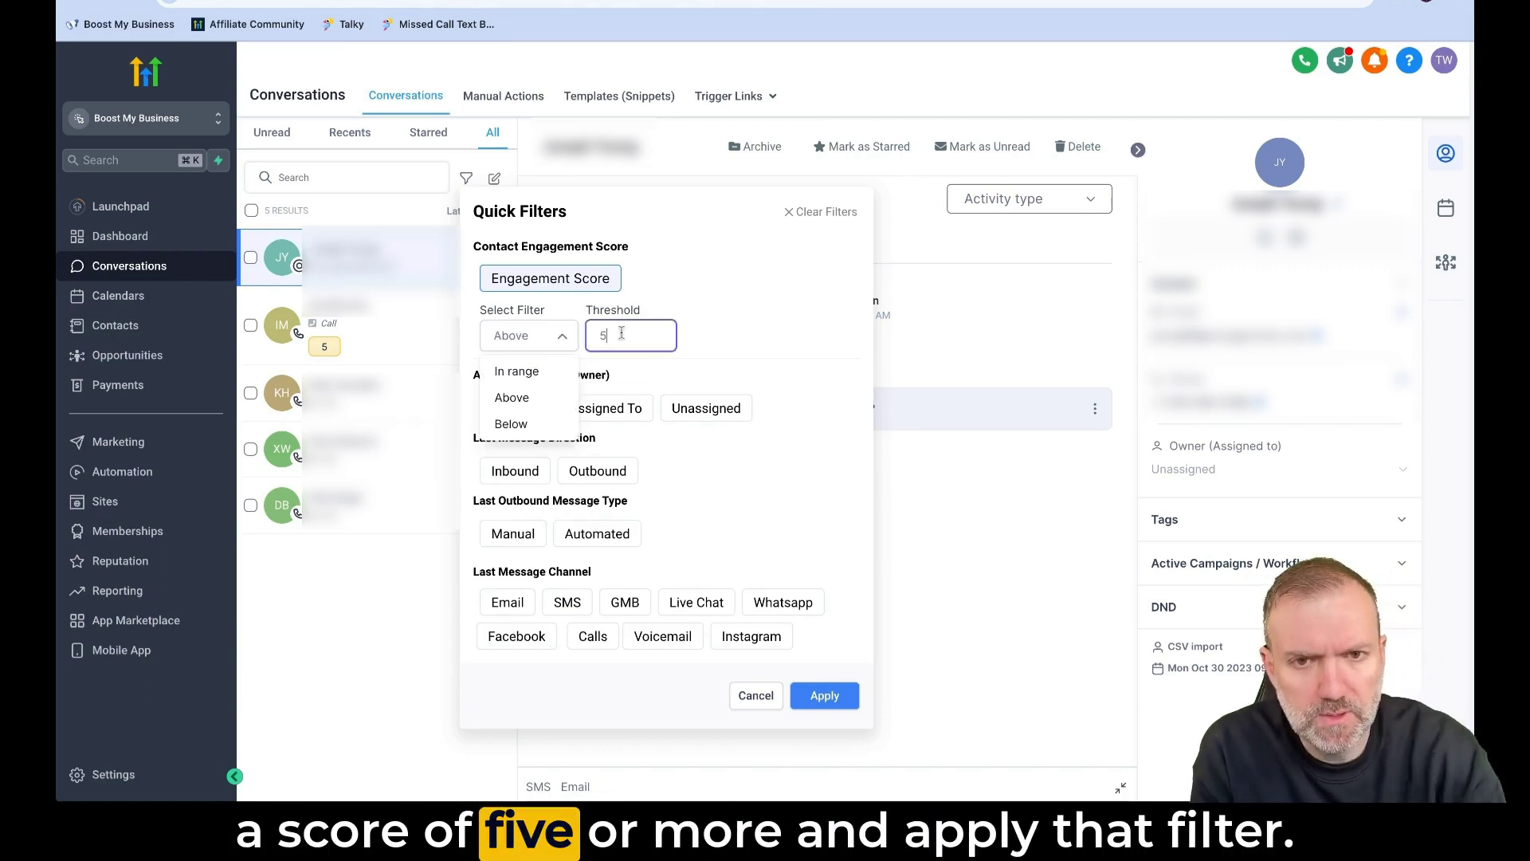
pyautogui.click(826, 701)
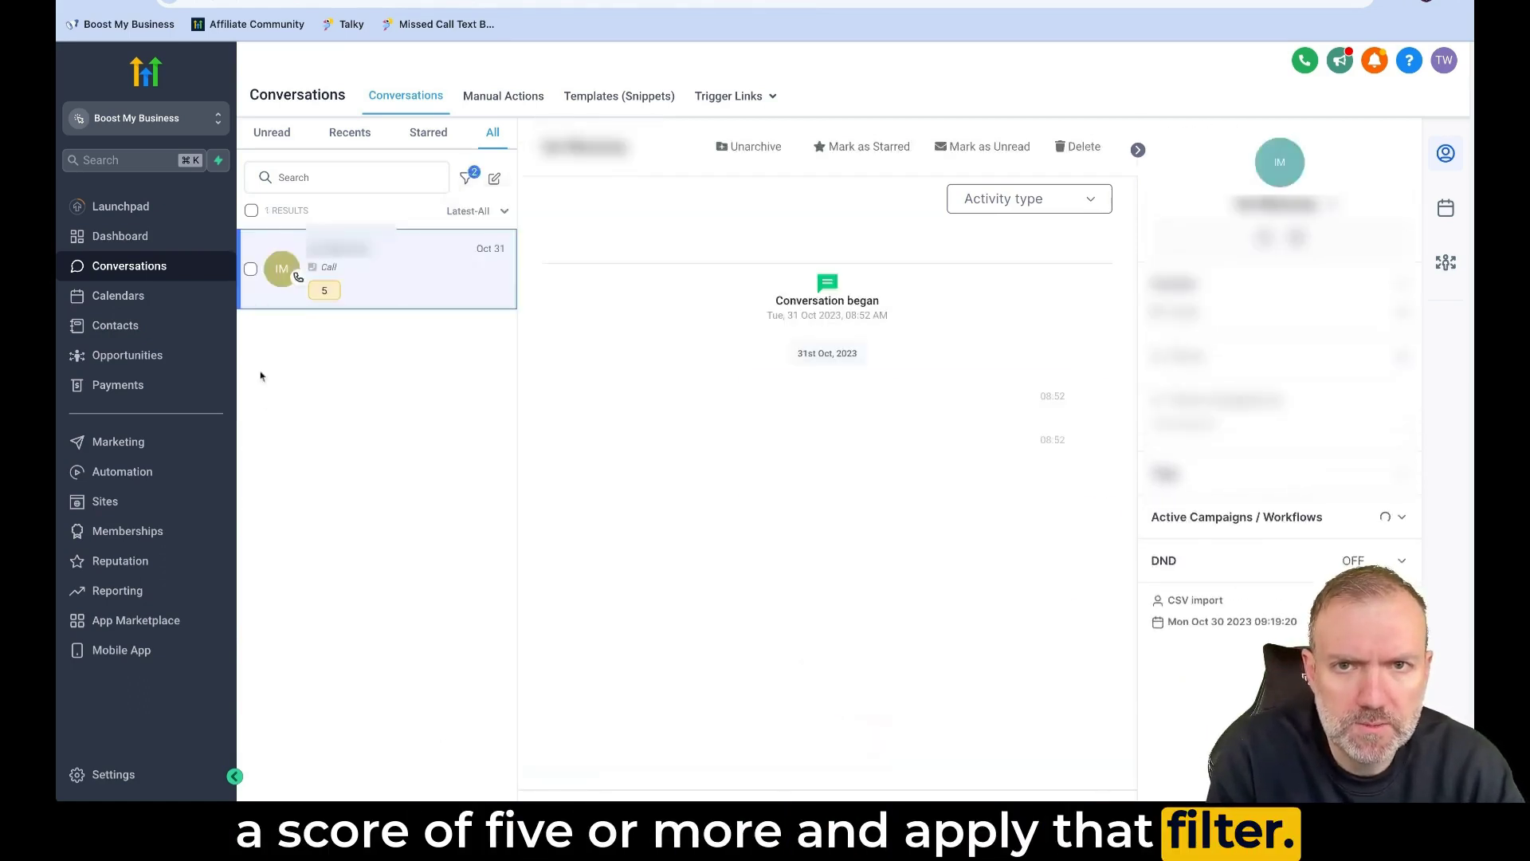